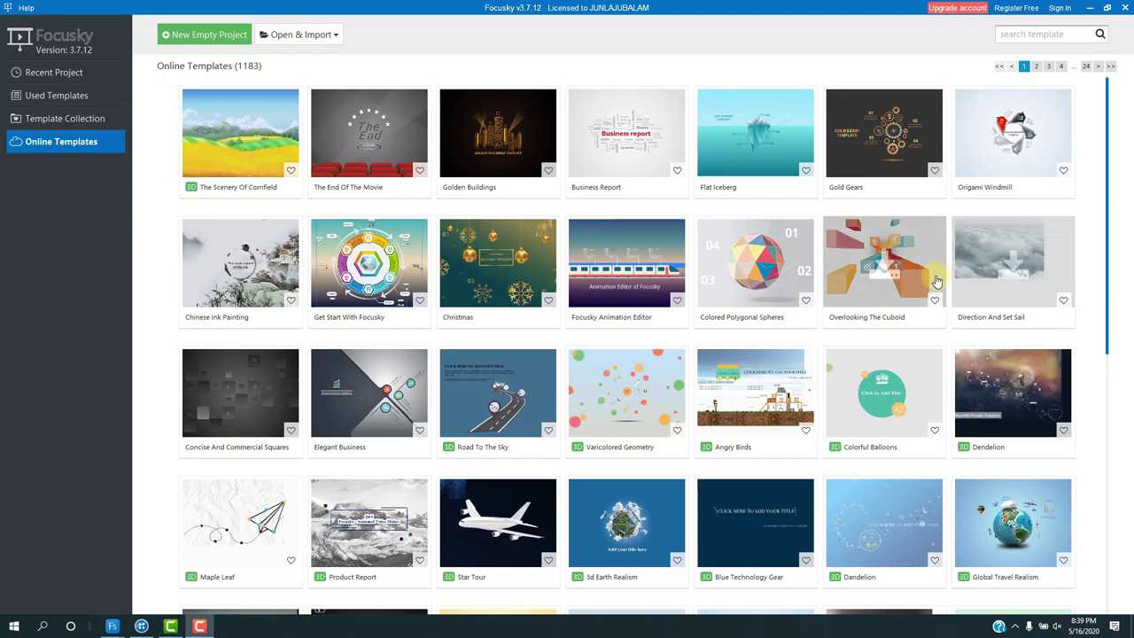
scroll(800, 345, "down", 2)
scroll(800, 344, "down", 2)
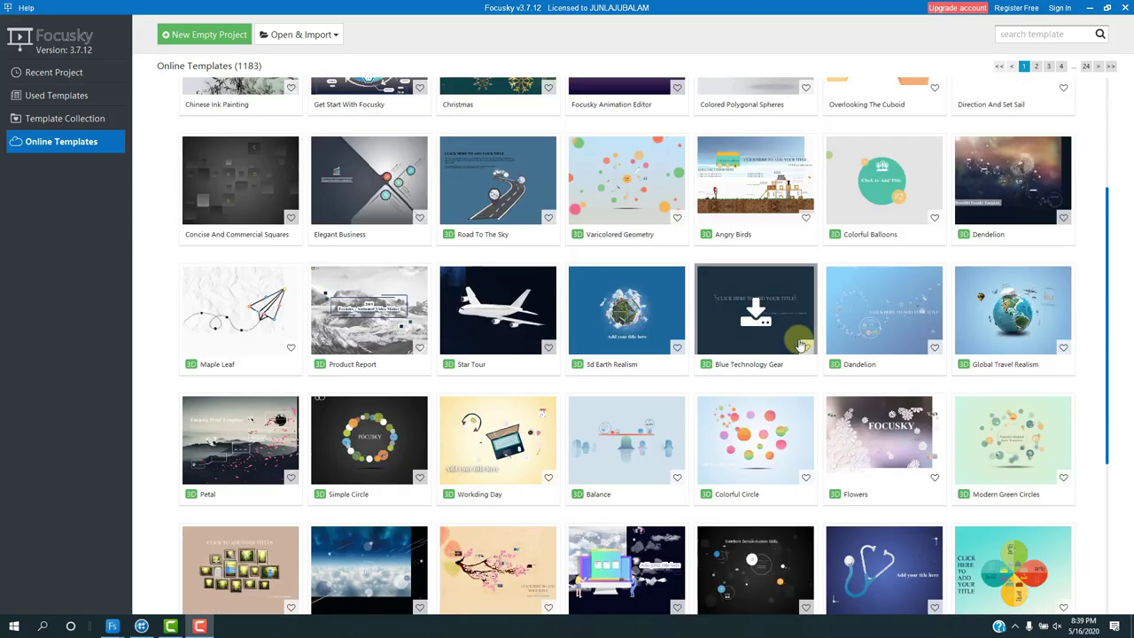
scroll(800, 345, "down", 2)
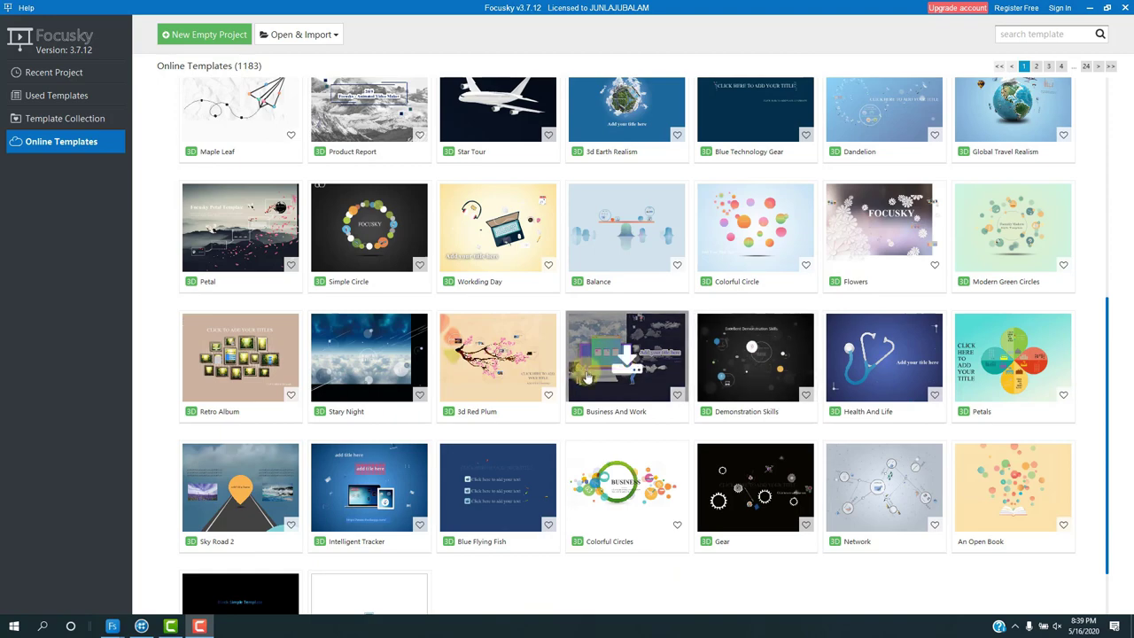
scroll(705, 330, "up", 4)
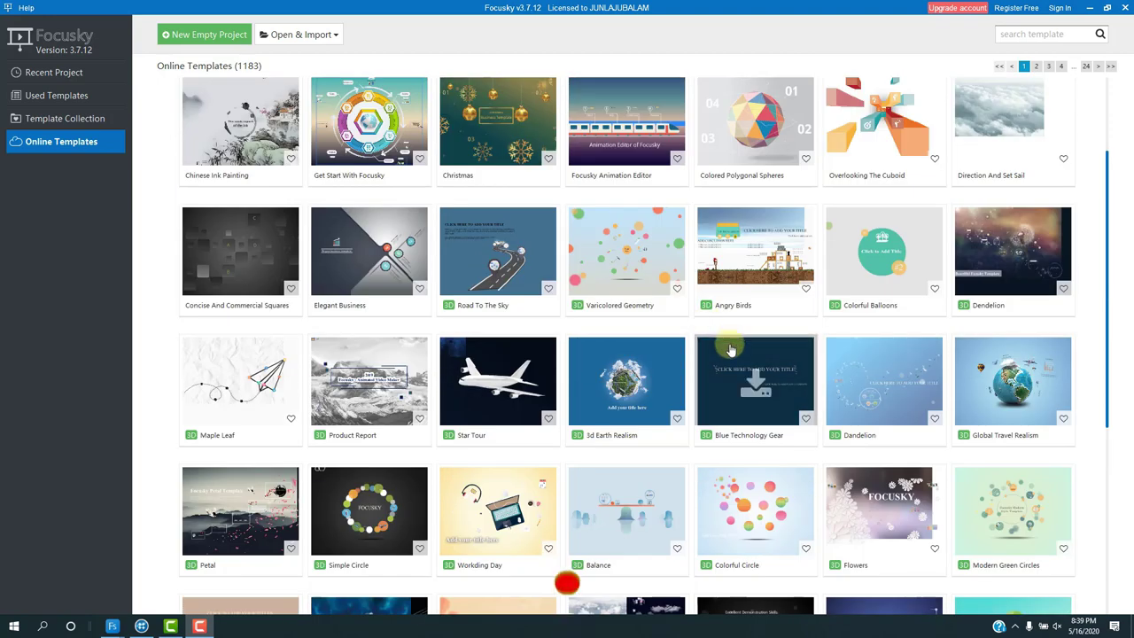
scroll(605, 380, "up", 2)
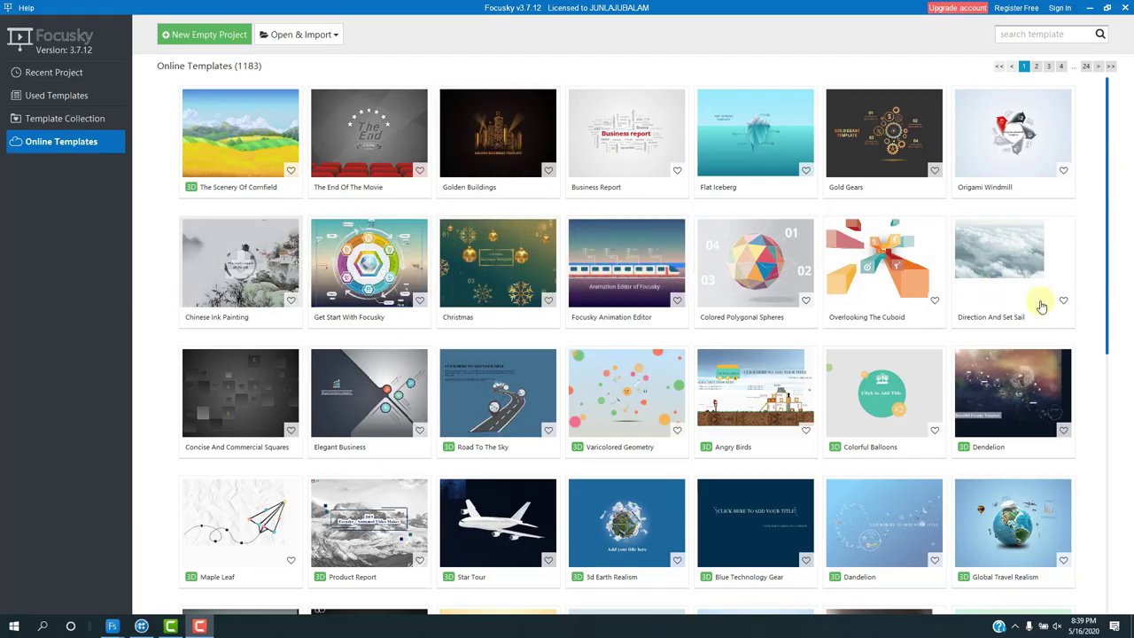
scroll(1028, 301, "down", 2)
scroll(492, 388, "up", 2)
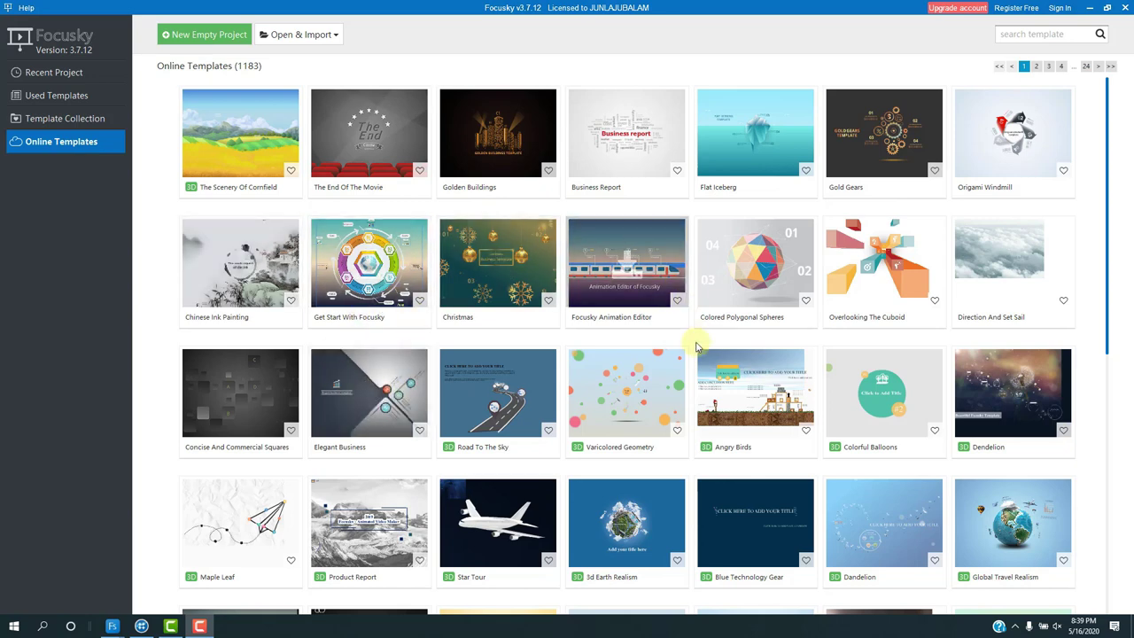
Download the six-step 'Get Start With Focusky' template and preview it full screen from frame 1
left_click(359, 271)
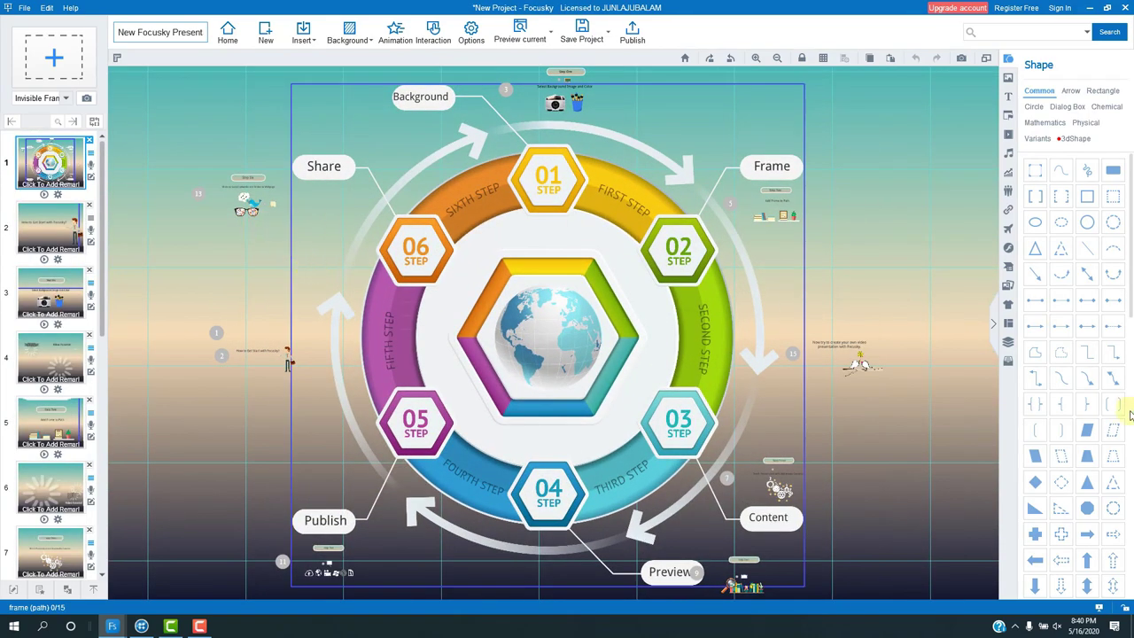
left_click(548, 34)
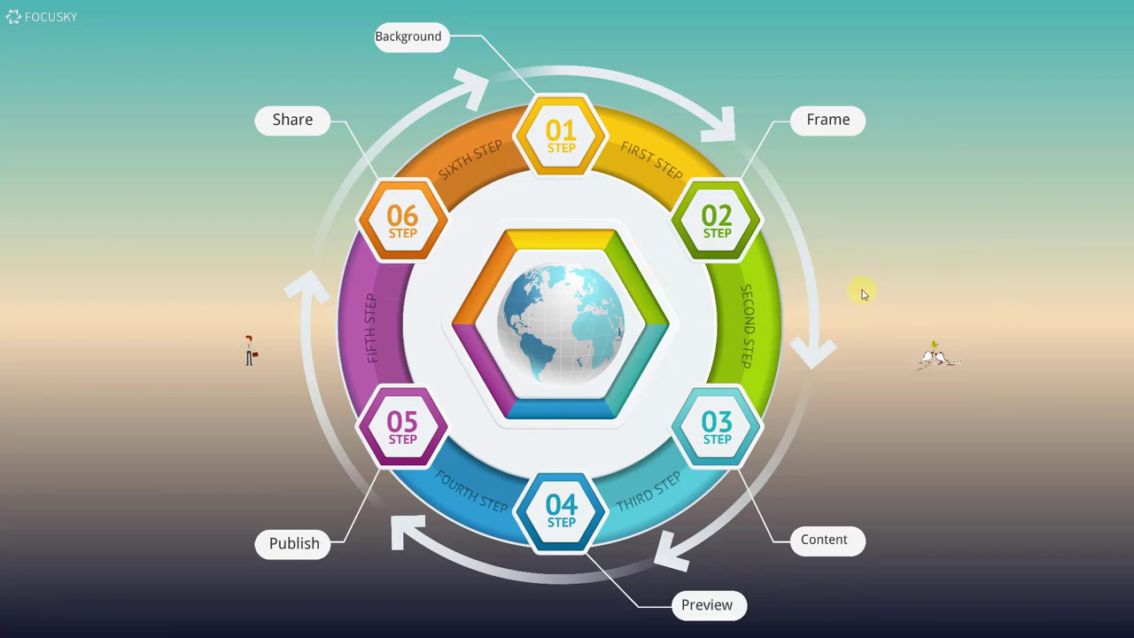
Advance the preview past the businessman and Step One frames to Step Two, then exit with Esc
left_click(864, 294)
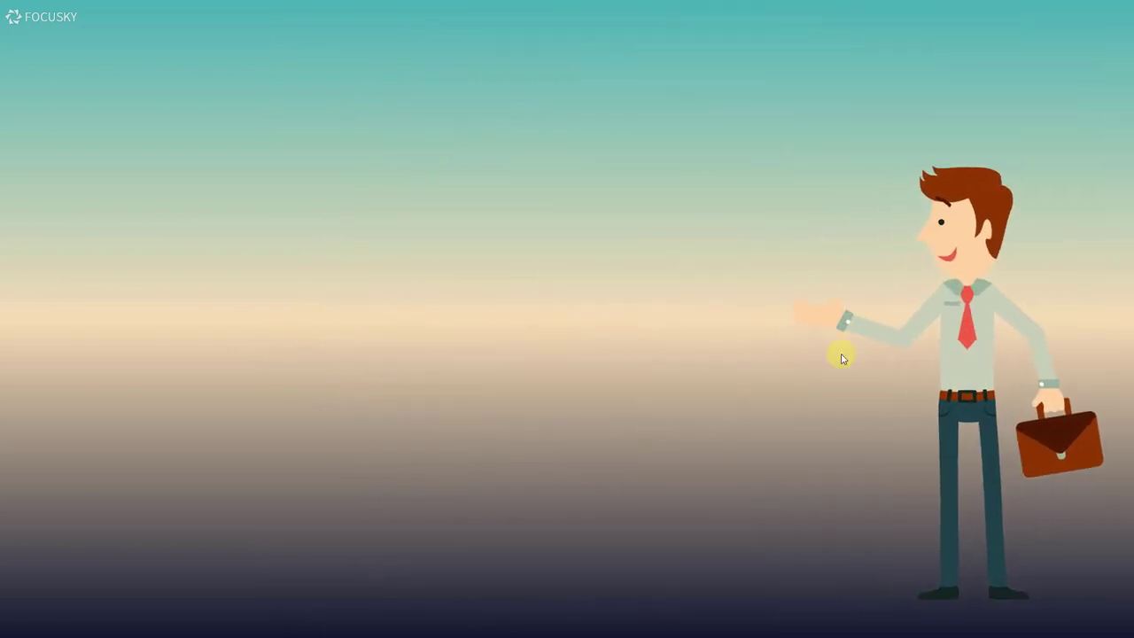
left_click(798, 410)
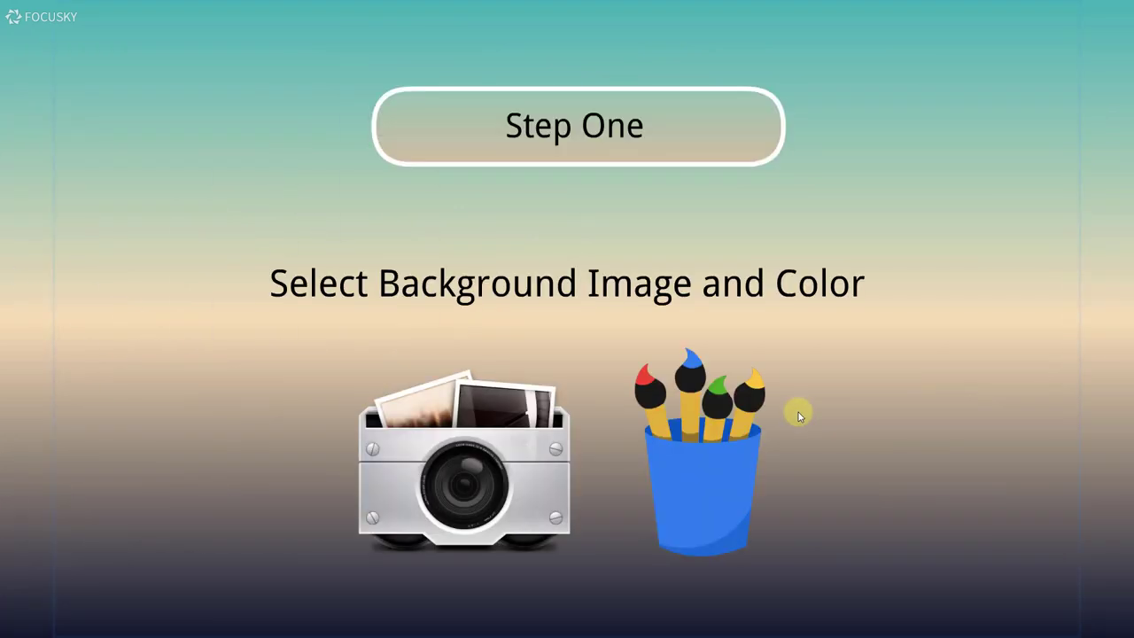
left_click(890, 453)
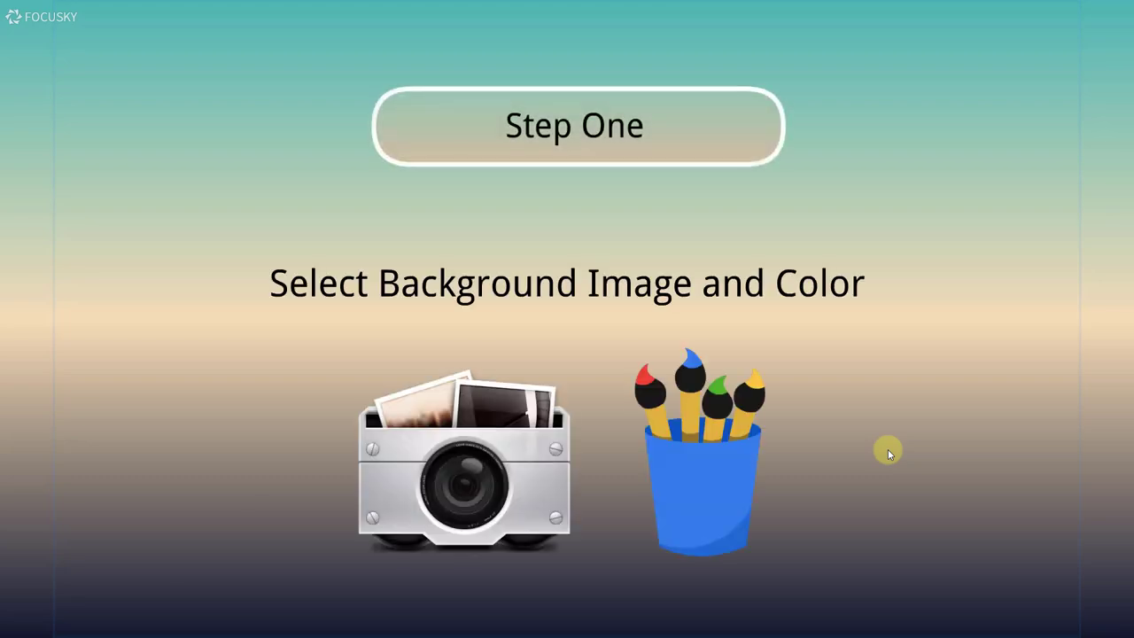
left_click(890, 453)
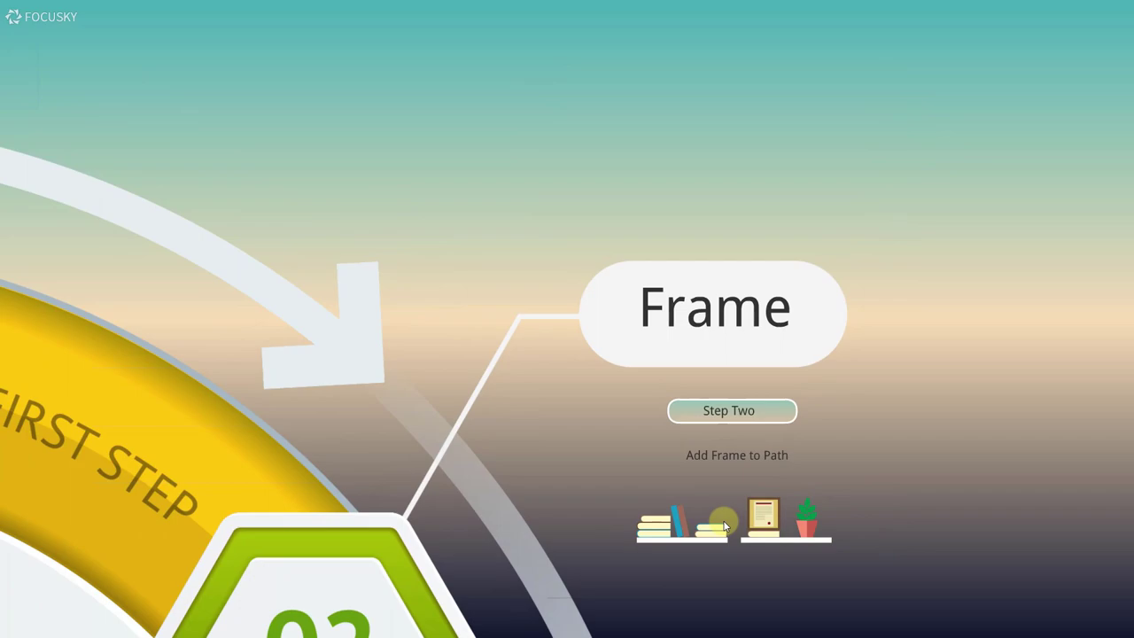
key("Escape")
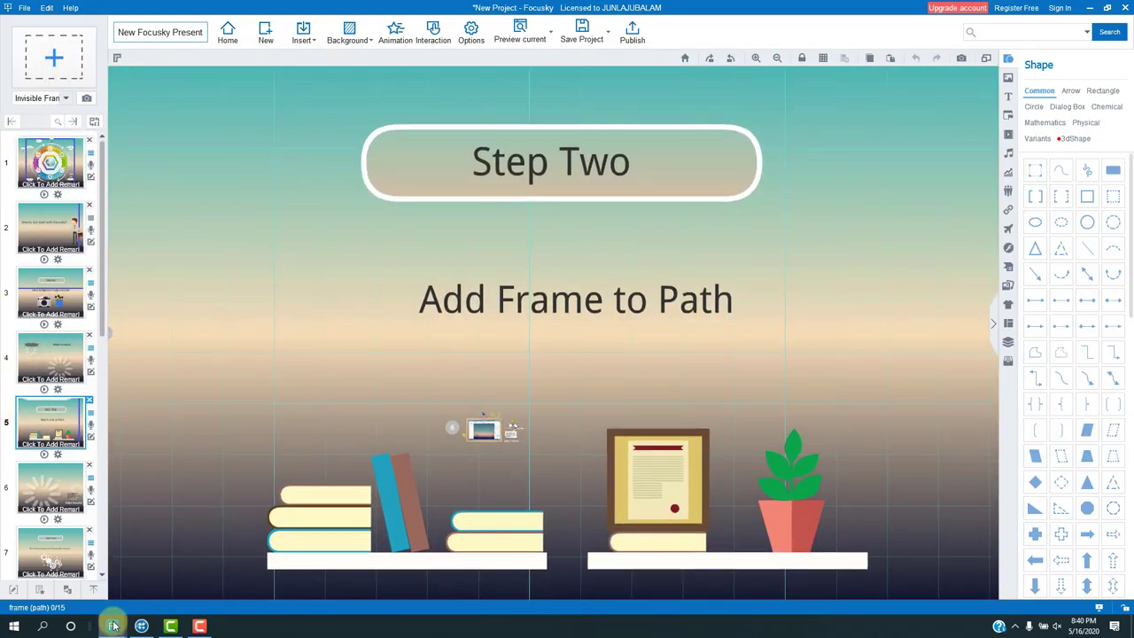
Switch to the PUBLISH.fs project and select frame 1, the 'JUDUL PENELITIAN ANDA' train overview
mouse_move(113, 626)
left_click(64, 574)
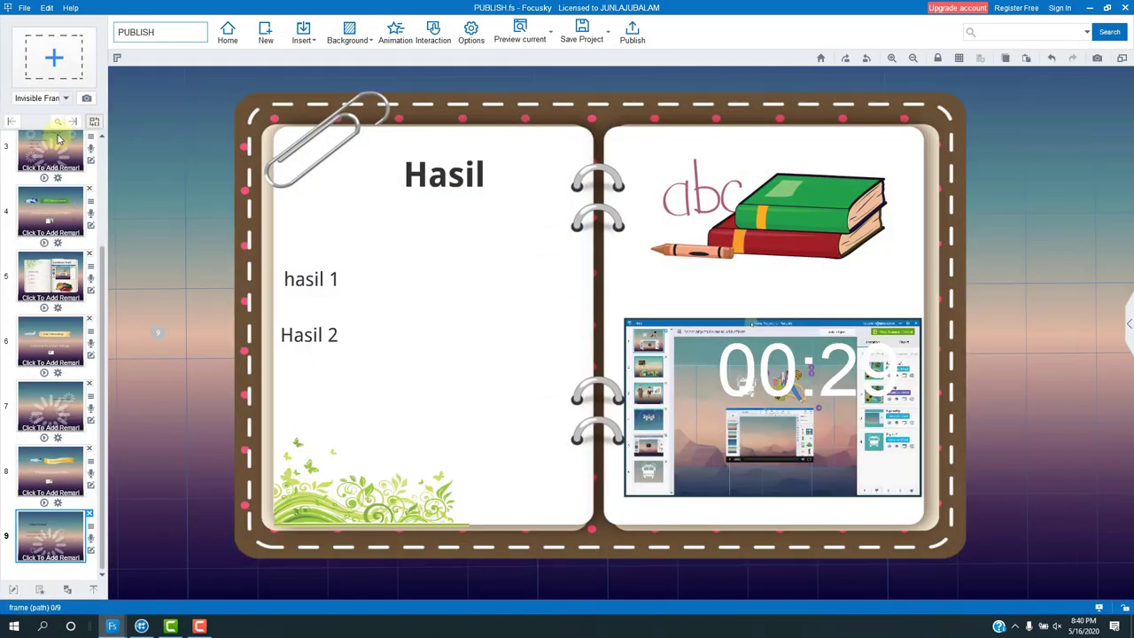
left_click_drag(104, 268, 102, 151)
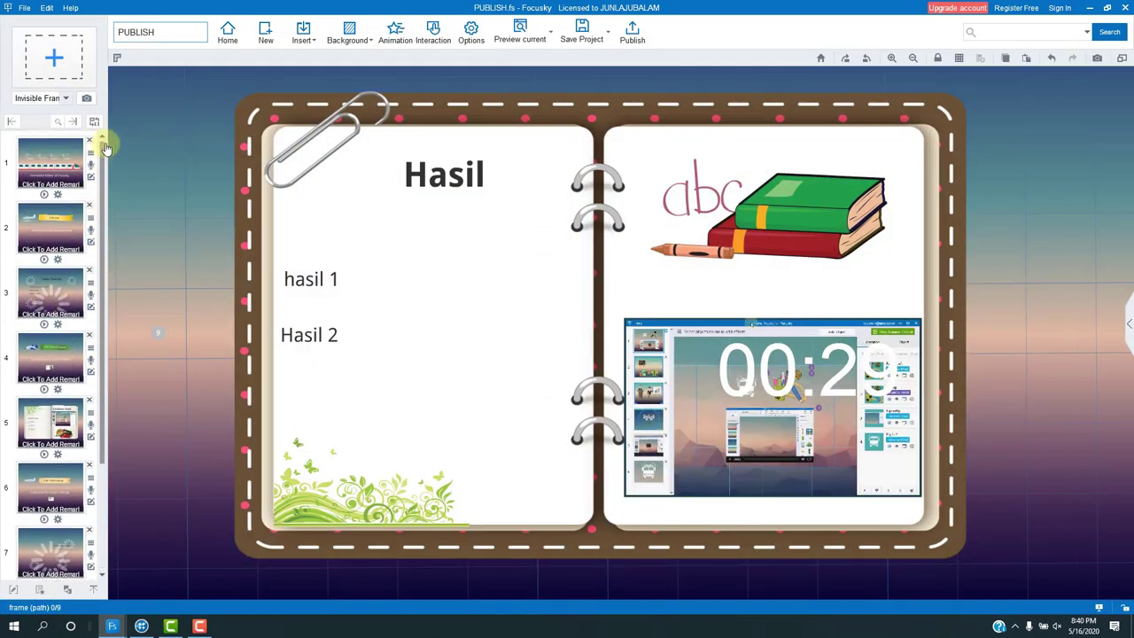
left_click(51, 159)
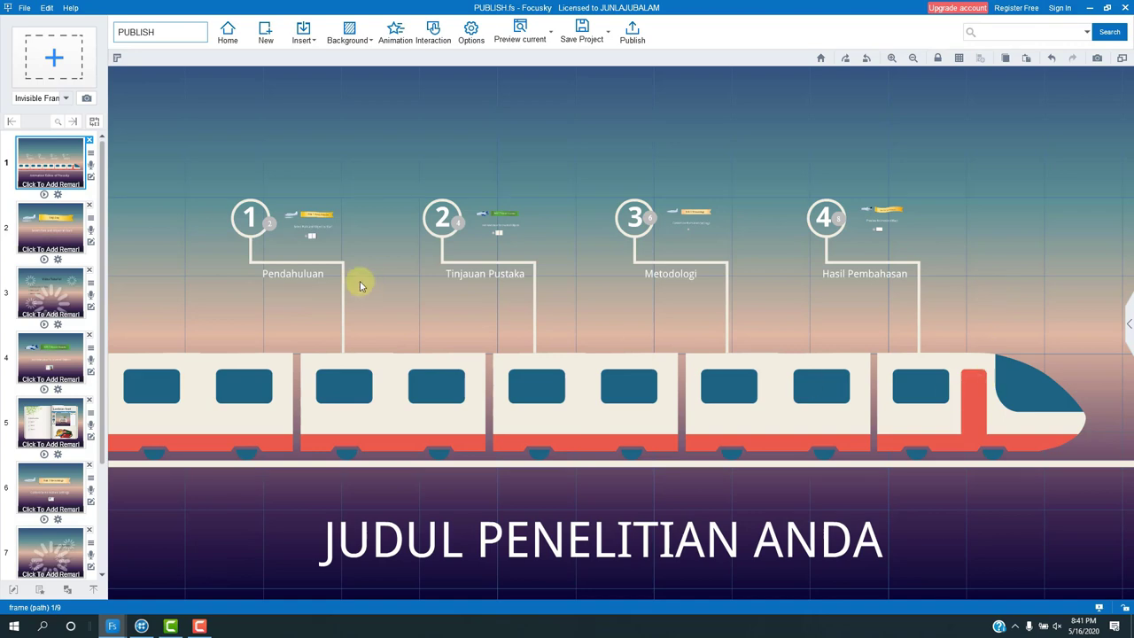
Preview the thesis presentation past the Bab 1, Isi Bab 1 and Bab 2 frames to the end, then exit
left_click(521, 31)
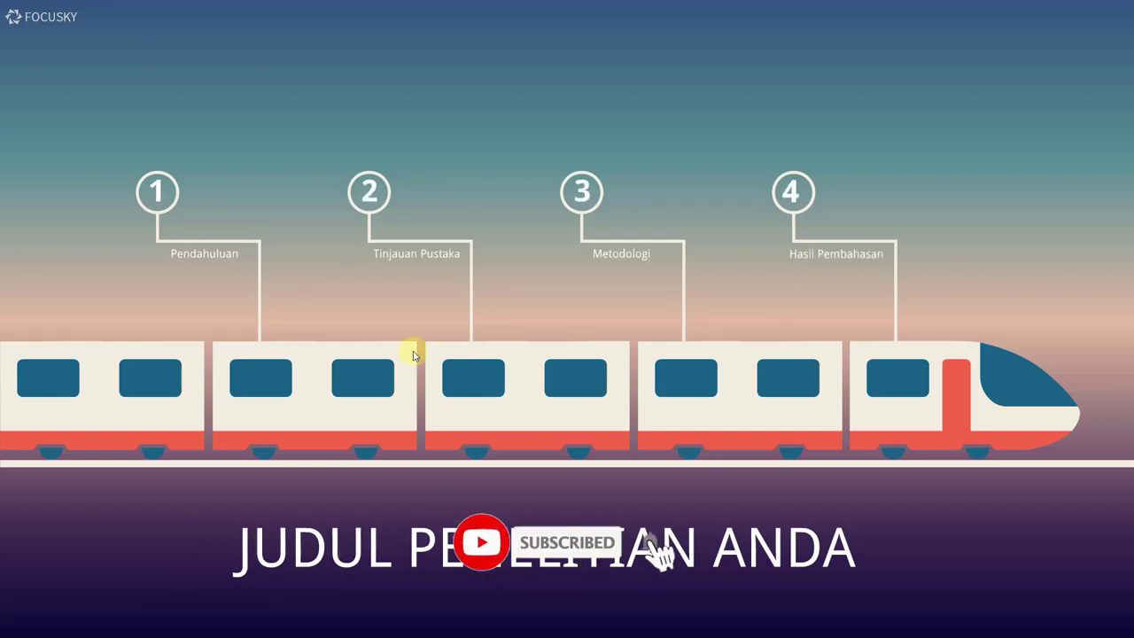
left_click(803, 542)
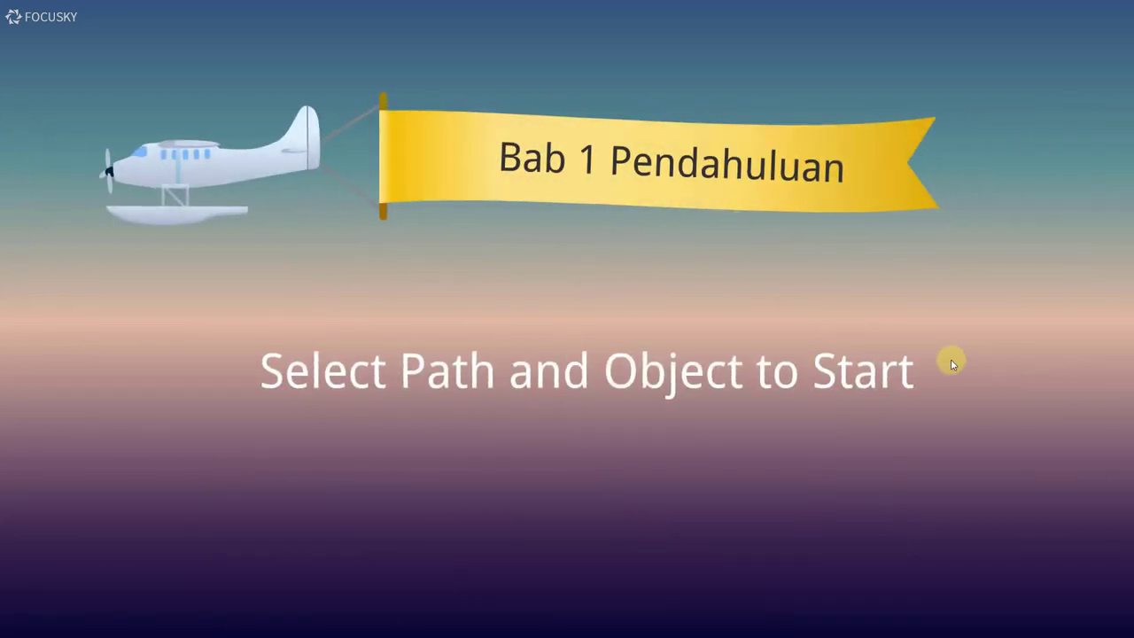
left_click(662, 468)
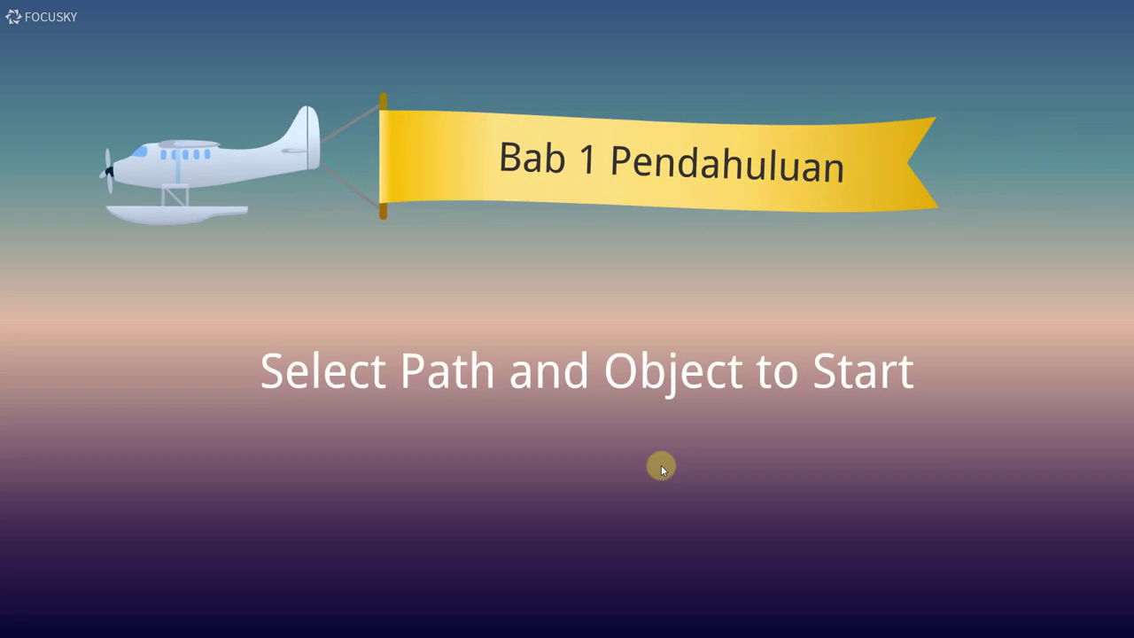
left_click(662, 468)
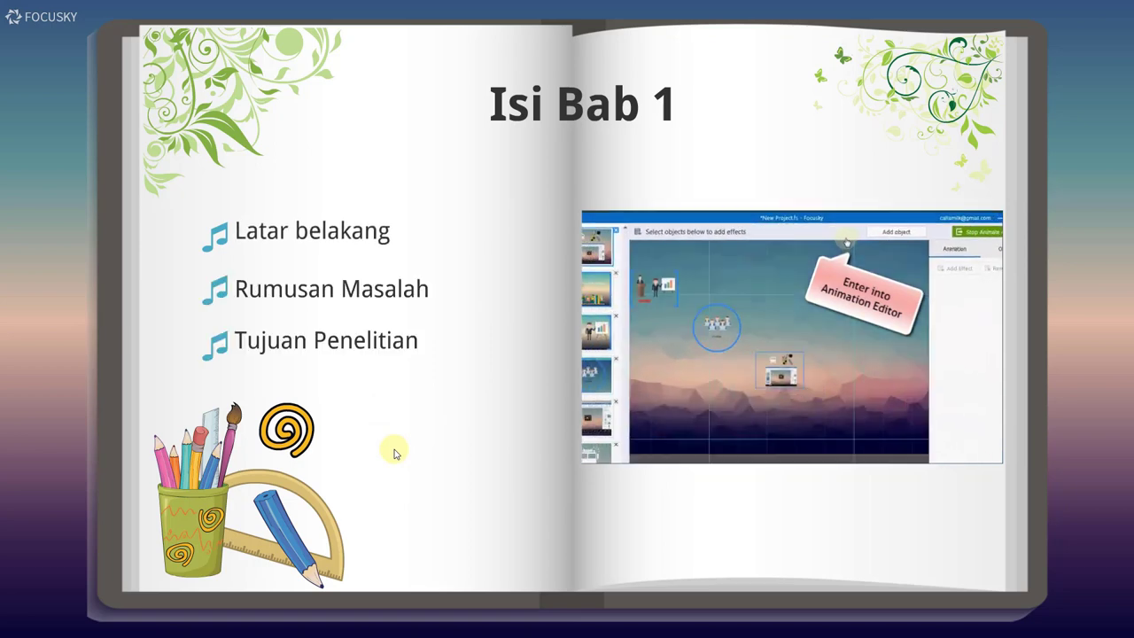
left_click(546, 465)
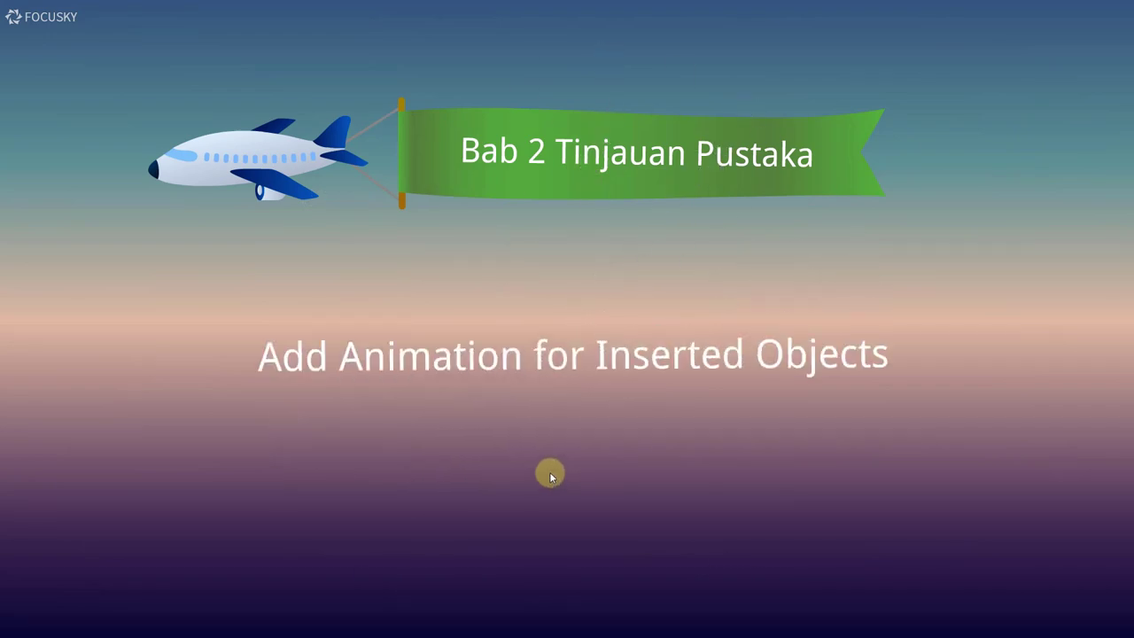
left_click(659, 475)
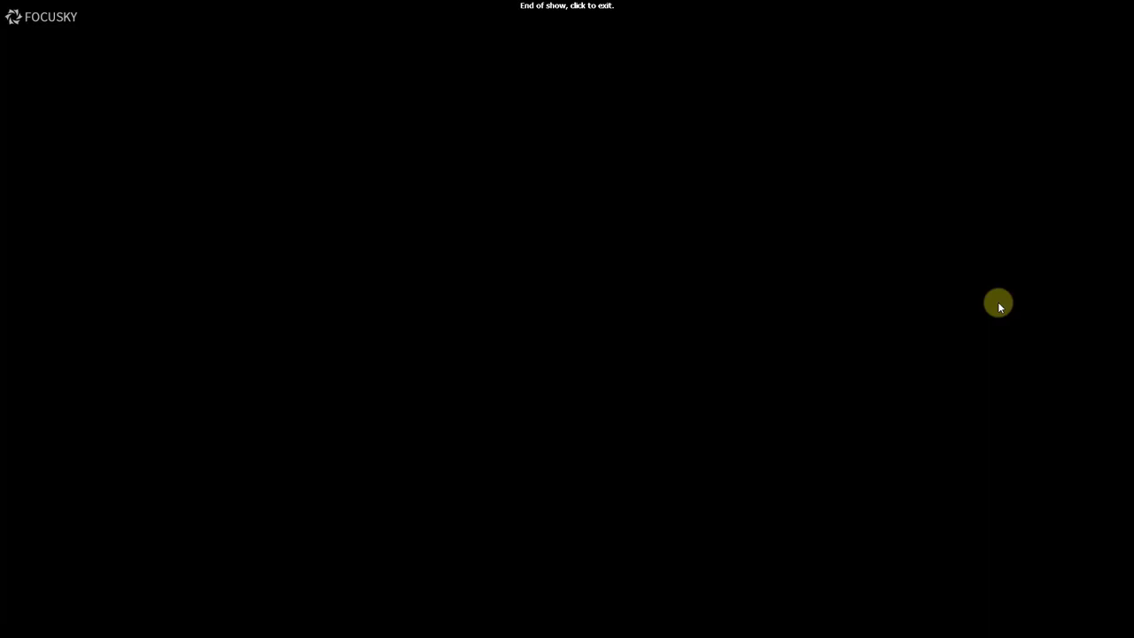
left_click(999, 305)
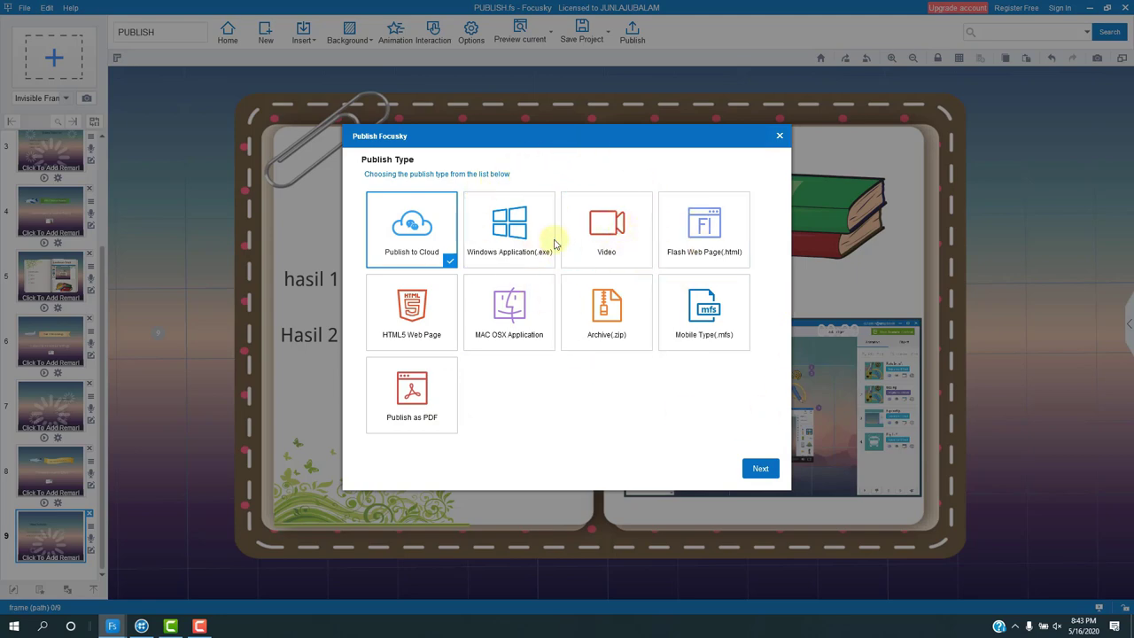
Select Video as the publish type and continue to the PUBLISH.mp4 file settings
left_click(602, 239)
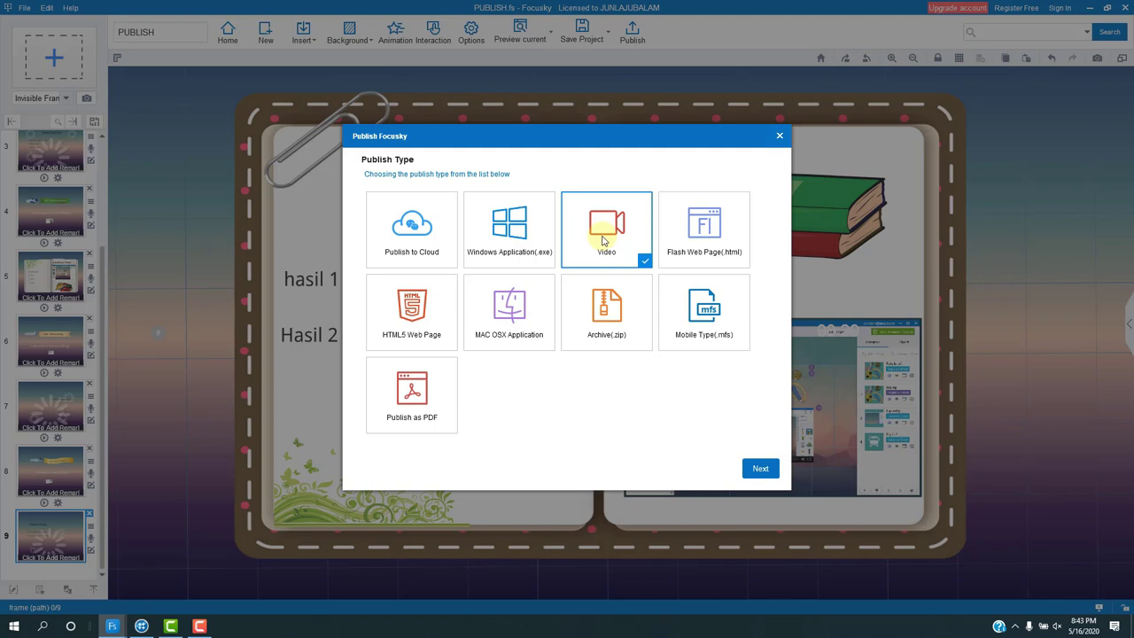
left_click(760, 468)
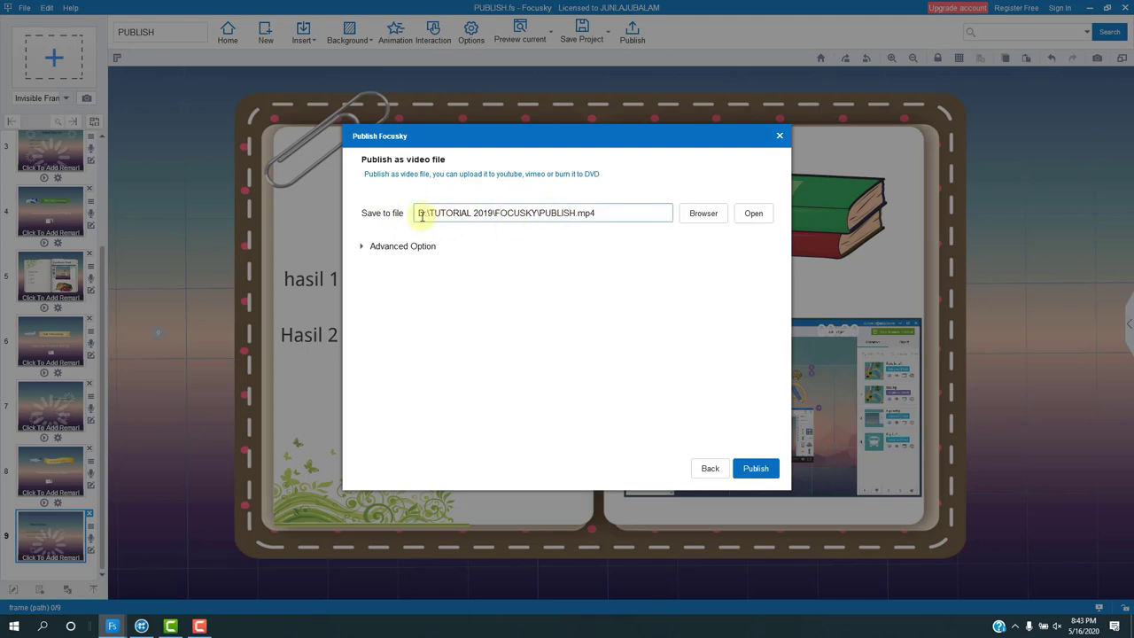
Check the save path, then pick 720P HD as the video size under Advanced Option
left_click_drag(420, 214, 603, 215)
left_click(540, 228)
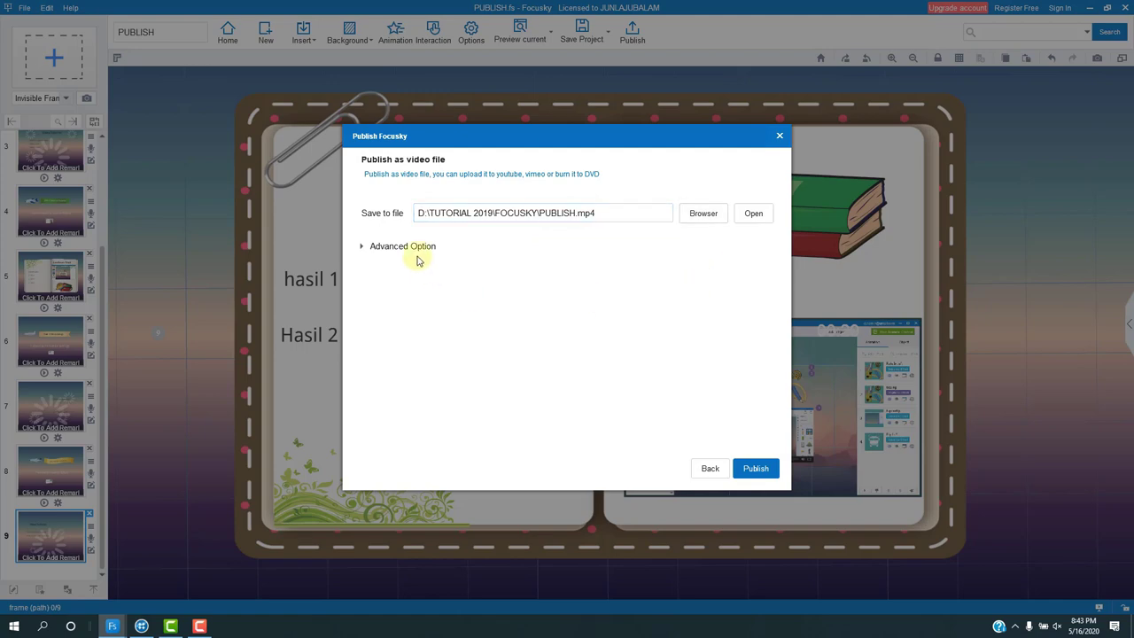
left_click(362, 248)
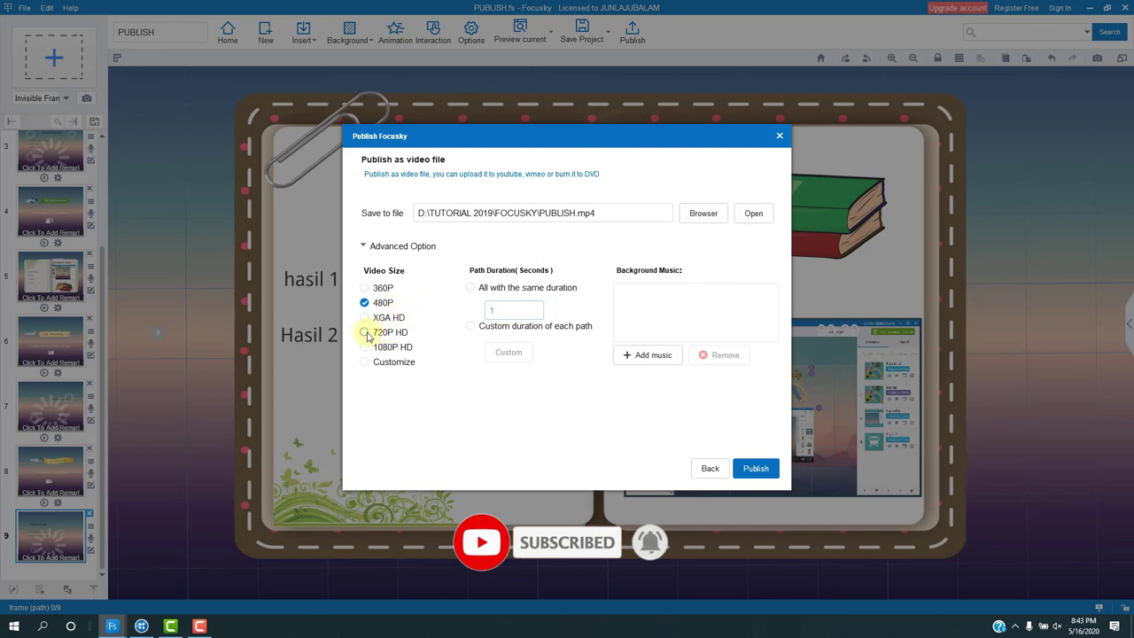
left_click(366, 334)
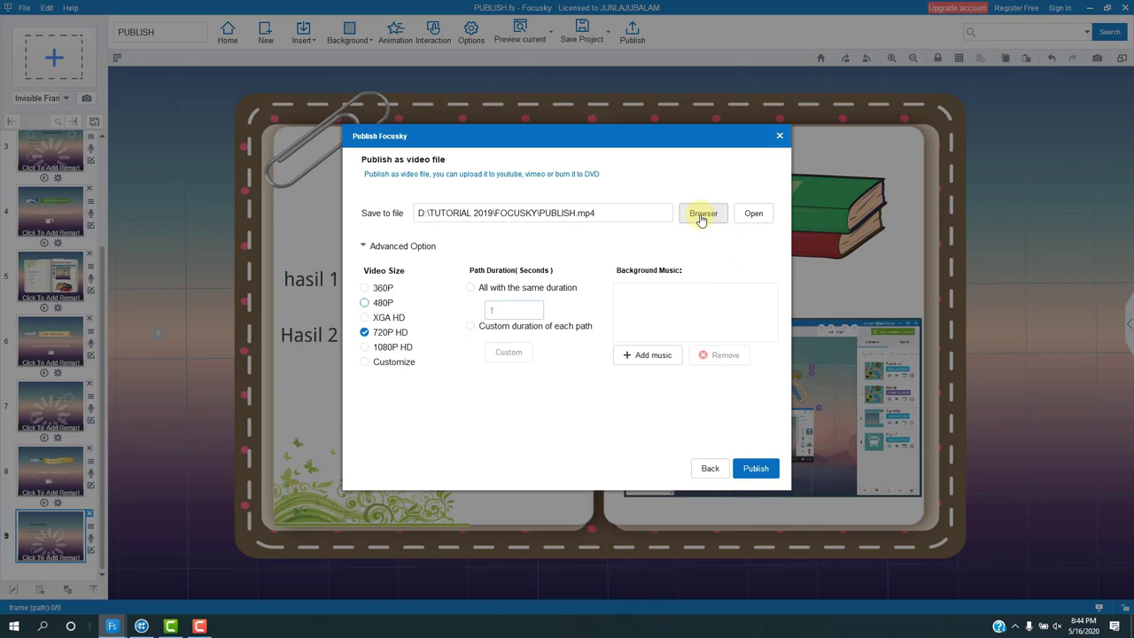
Change the video save location to C:\Users\User\Downloads\PUBLISH.mp4
left_click(701, 217)
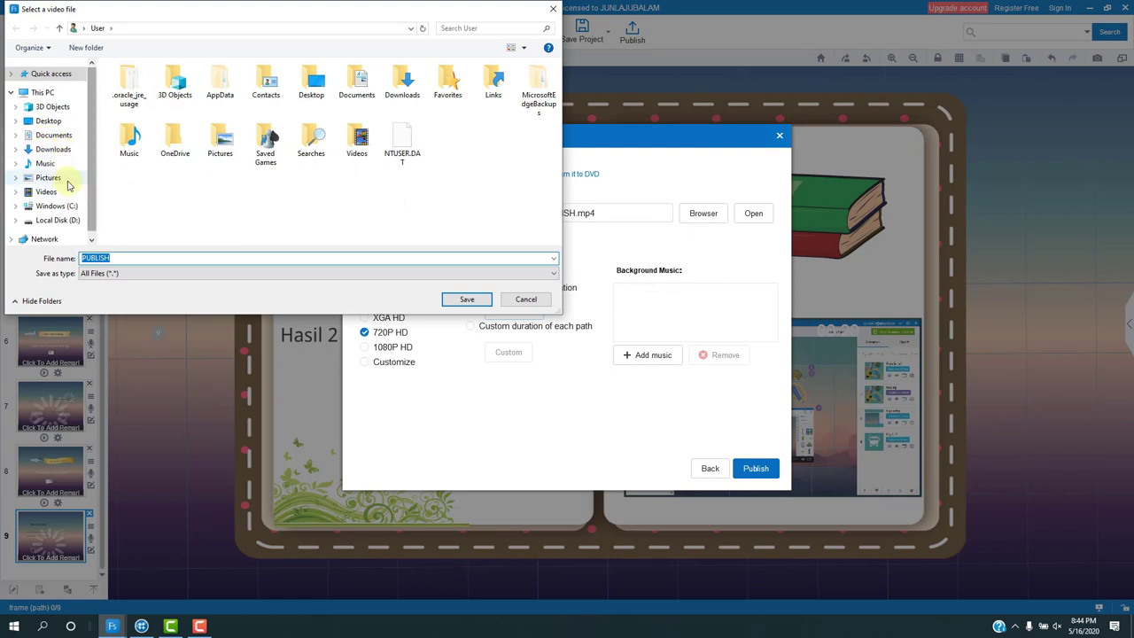
left_click(55, 149)
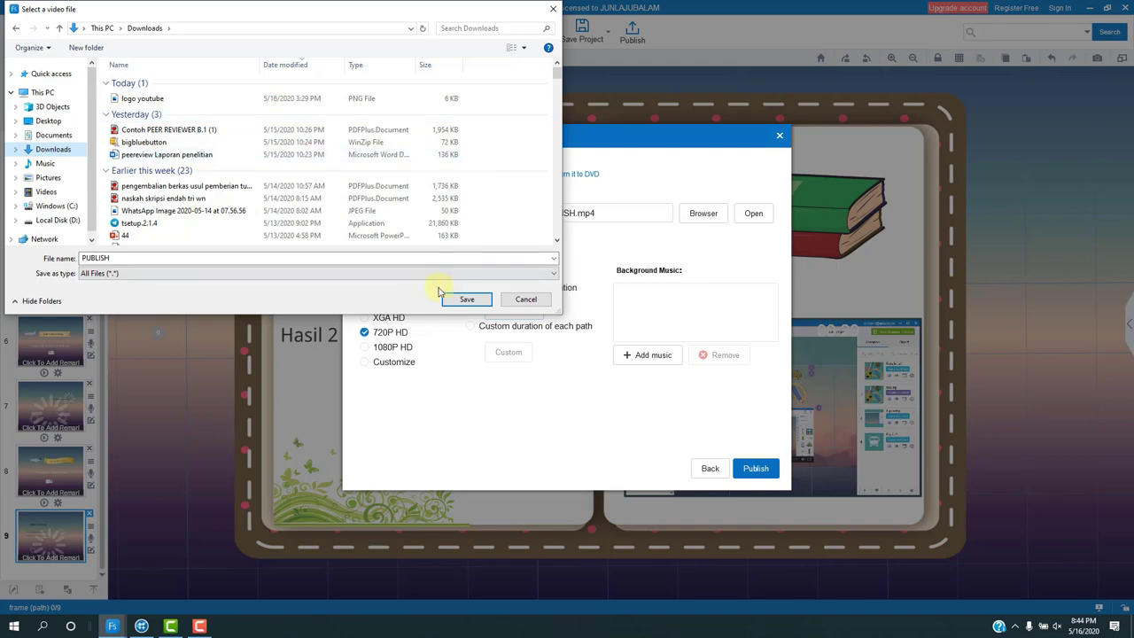
left_click(467, 301)
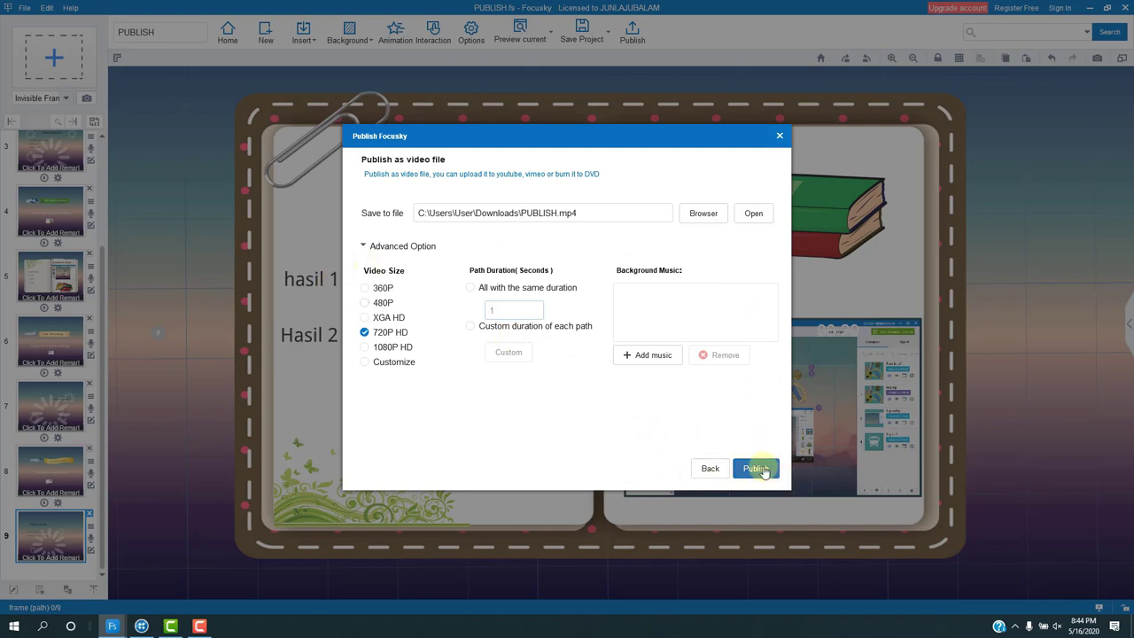
Publish the 720P video, producing a 4,660 KB PUBLISH file in Downloads
left_click(764, 472)
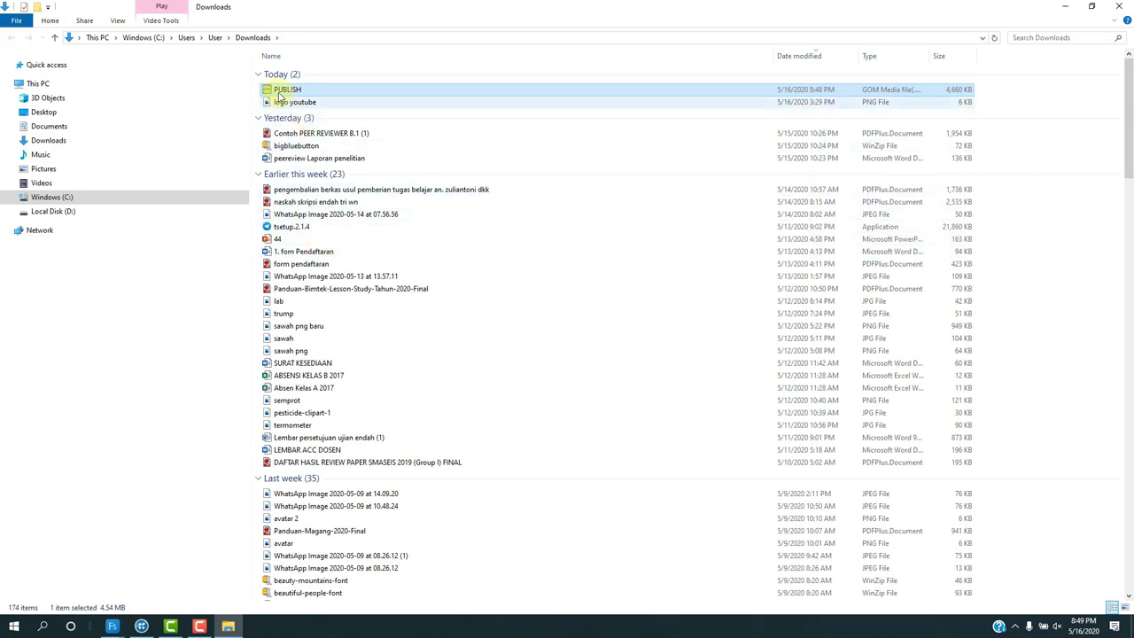
Select PUBLISH.mp4 in Downloads and play it in GOM Player
left_click(320, 86)
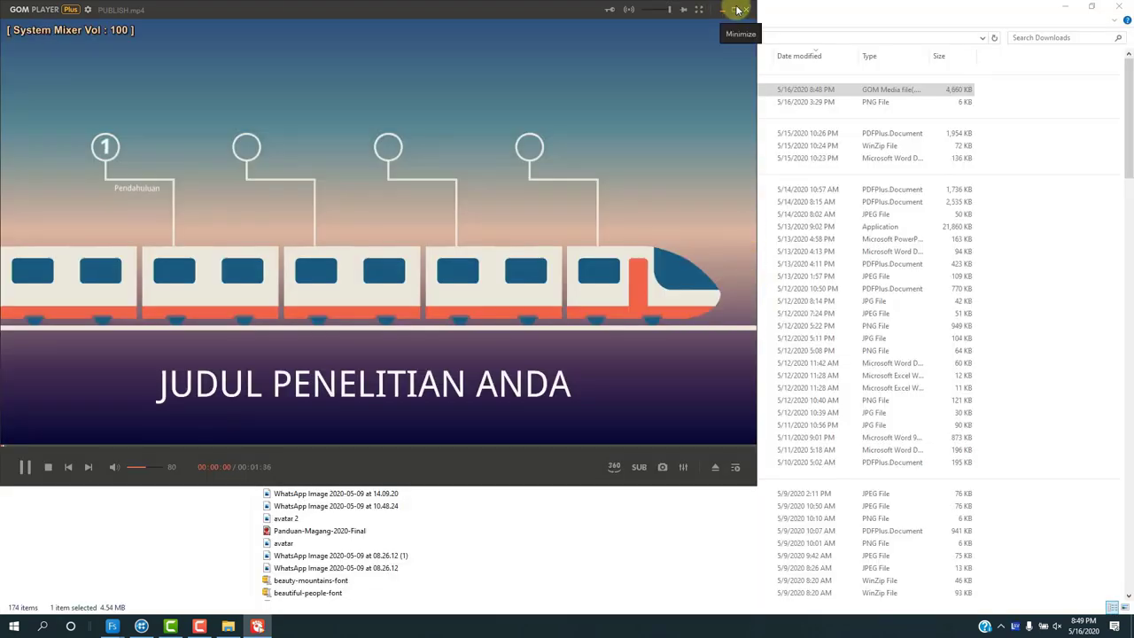
Maximize GOM Player, seek through about 0:30, 1:02 and 1:20, then pause on Hasil at 1:34
left_click(734, 10)
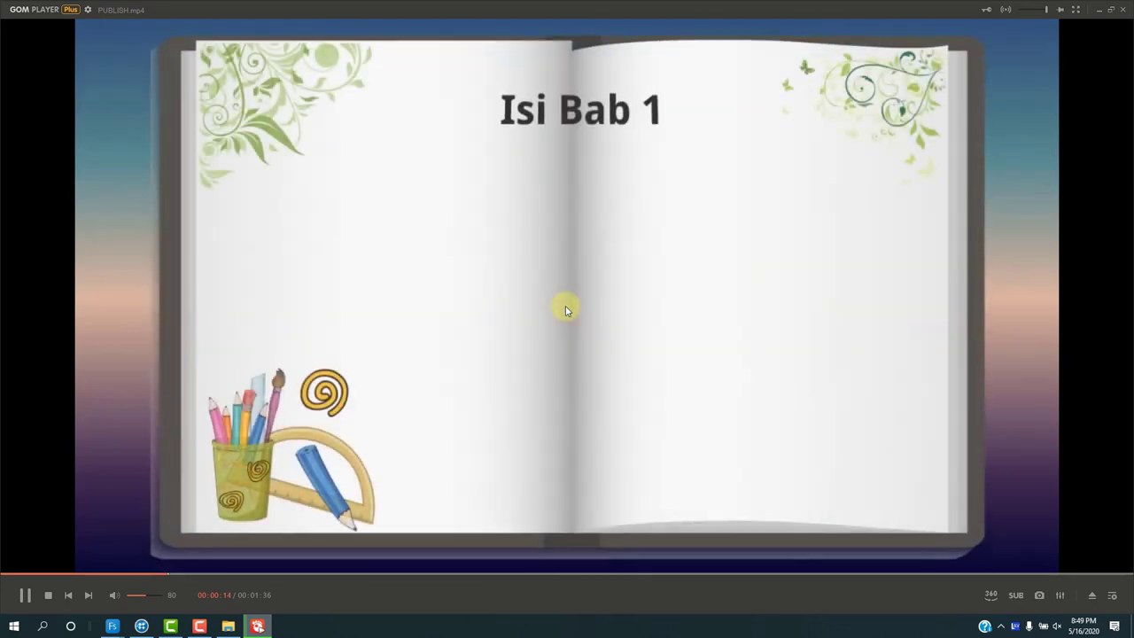
left_click(24, 597)
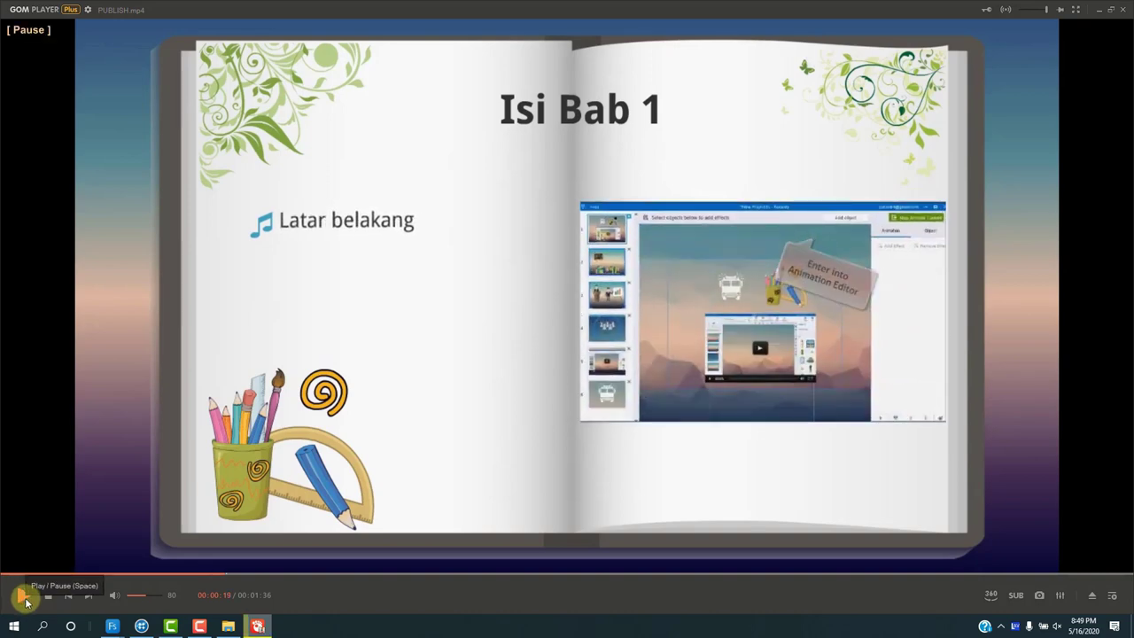
left_click(24, 598)
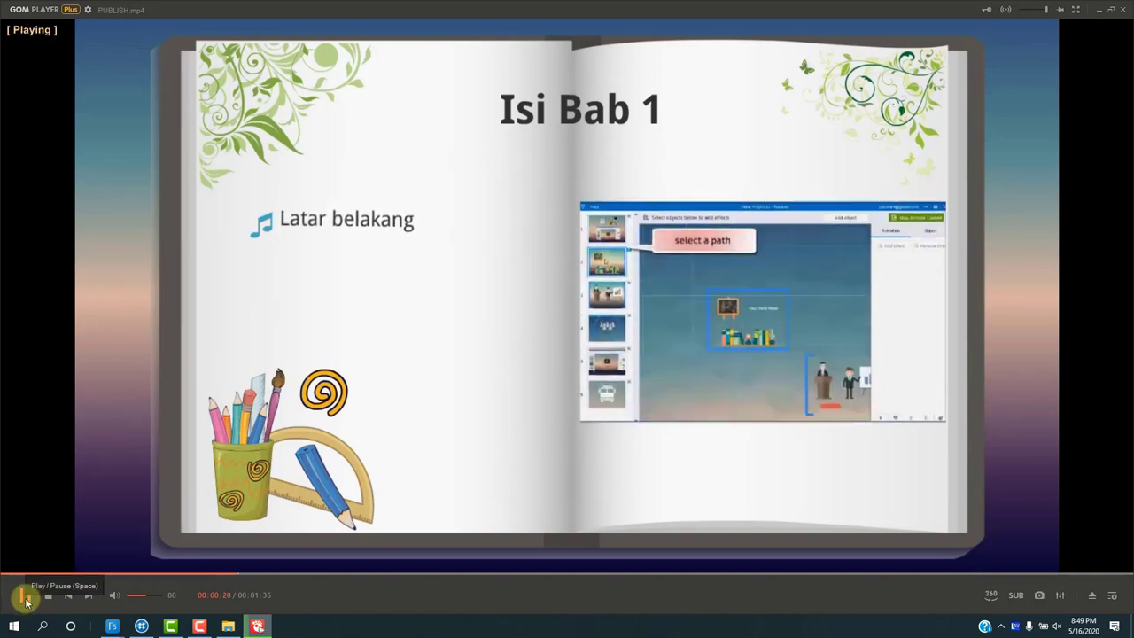
left_click(389, 573)
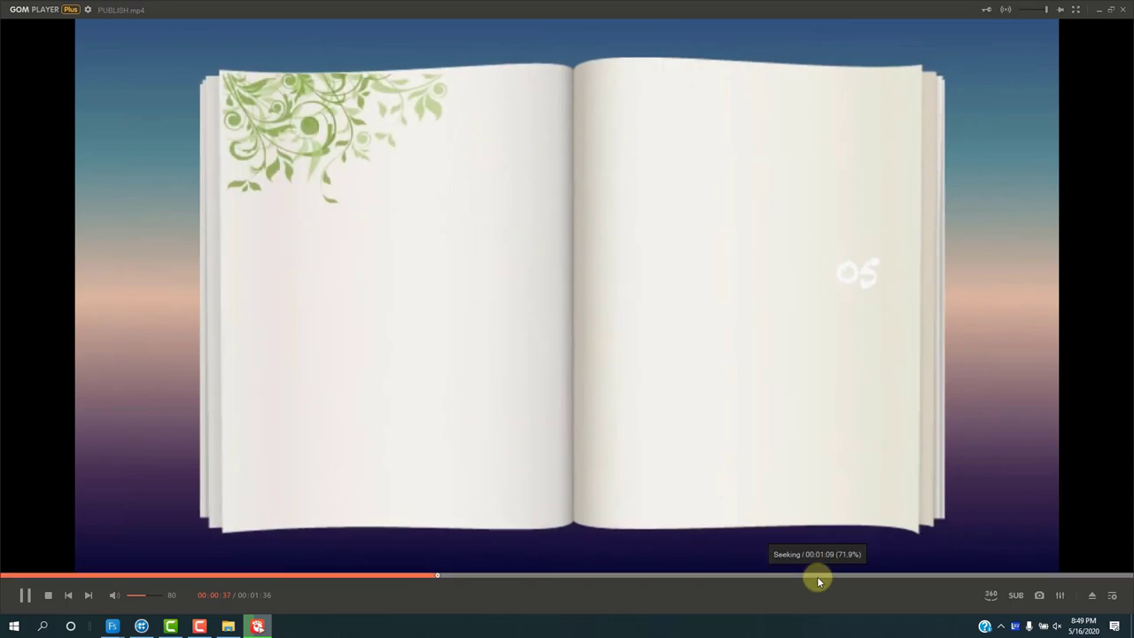
left_click_drag(817, 576, 940, 576)
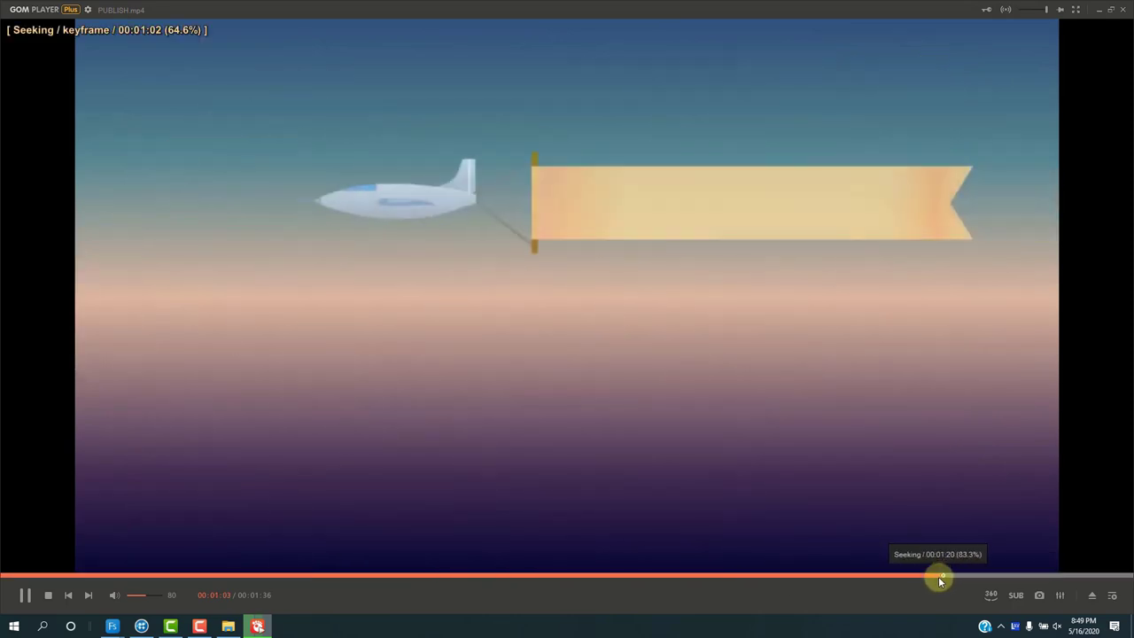
left_click(940, 576)
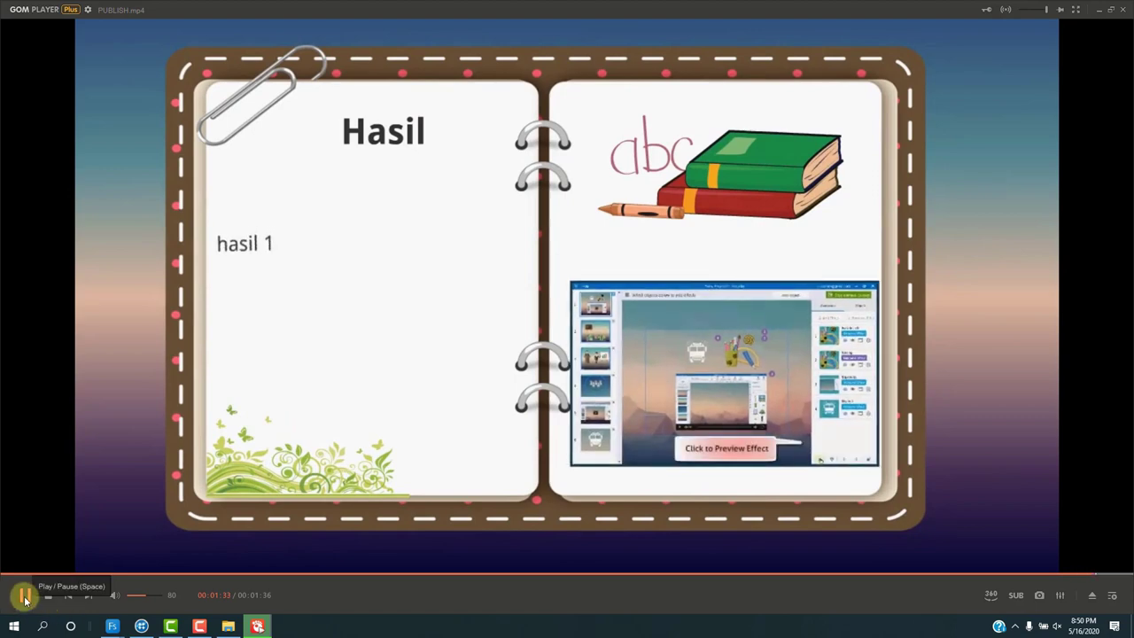
left_click(26, 600)
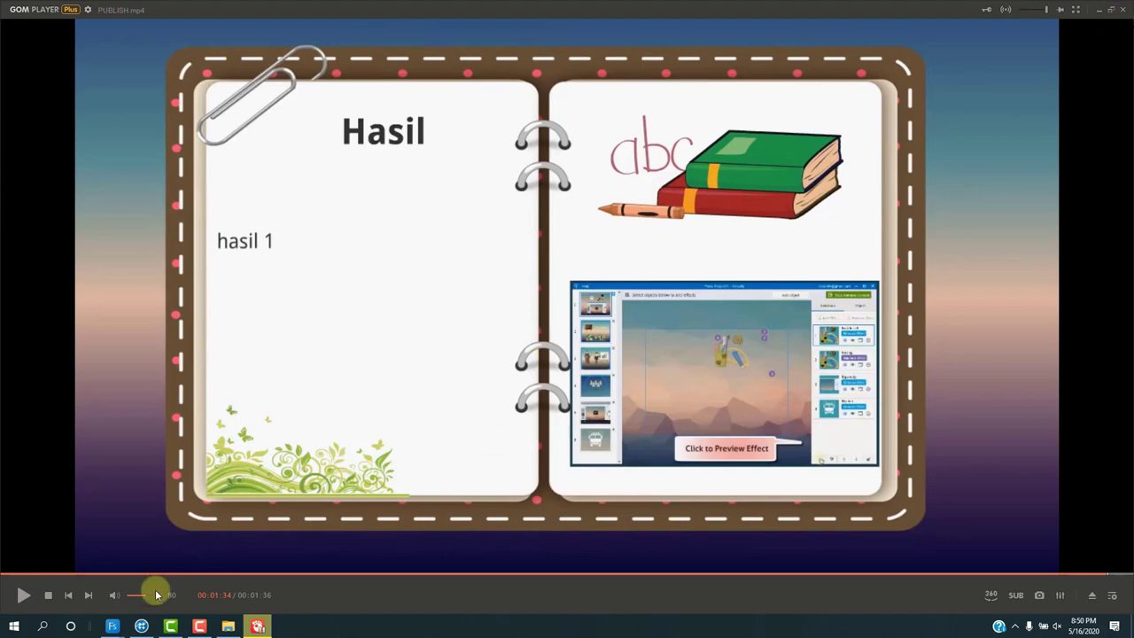
Bring Focusky back to the front from the taskbar, showing the Publish Successfully dialog
mouse_move(115, 627)
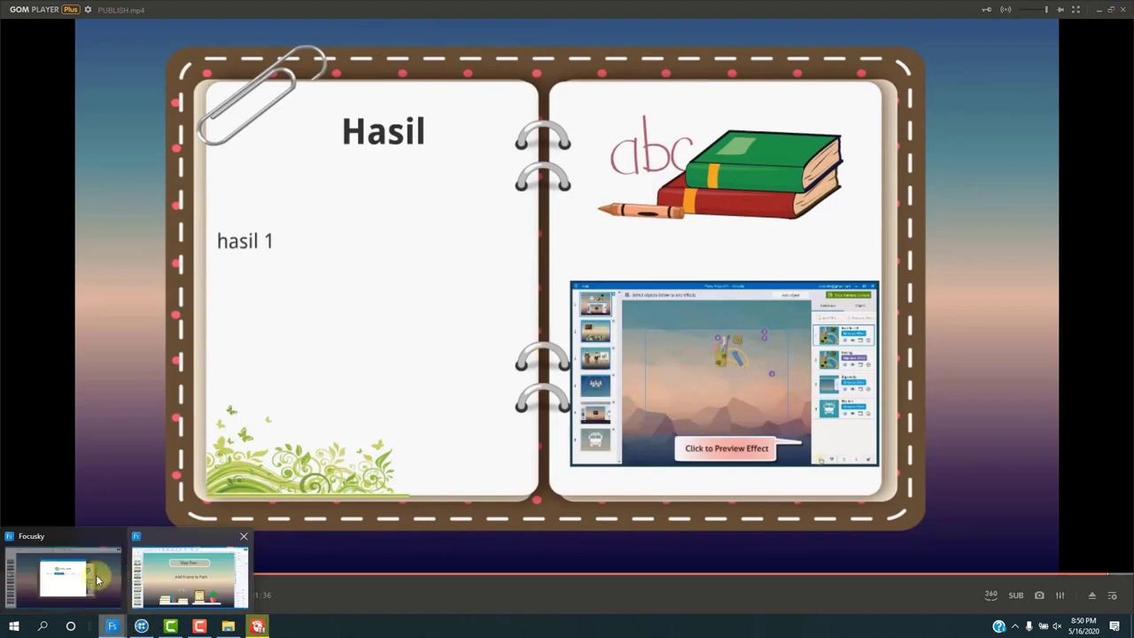
left_click(99, 581)
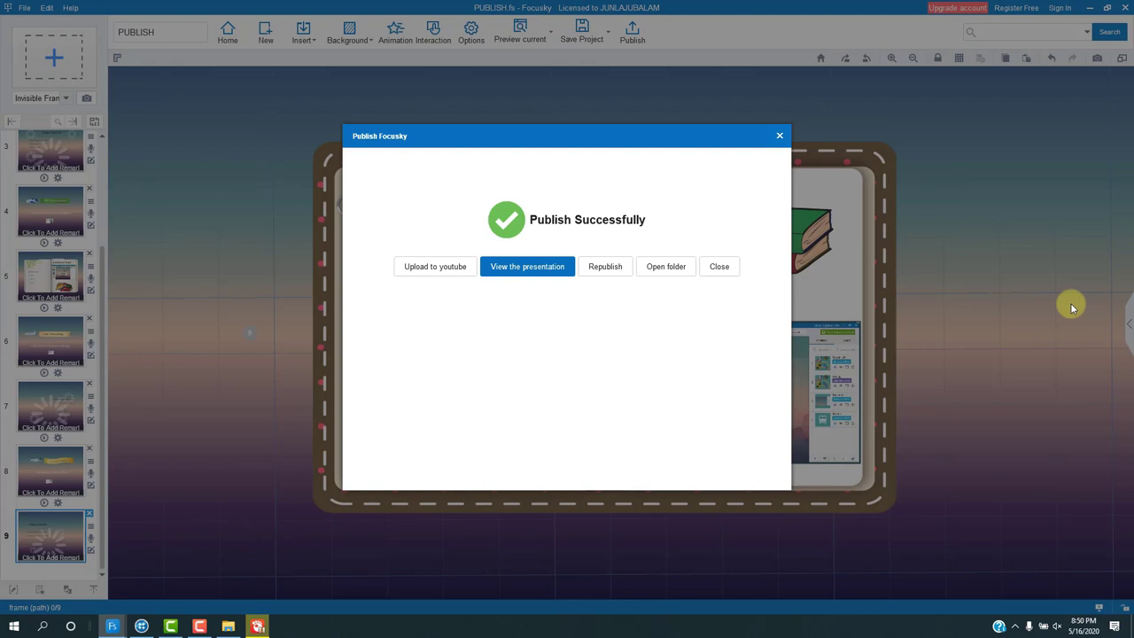